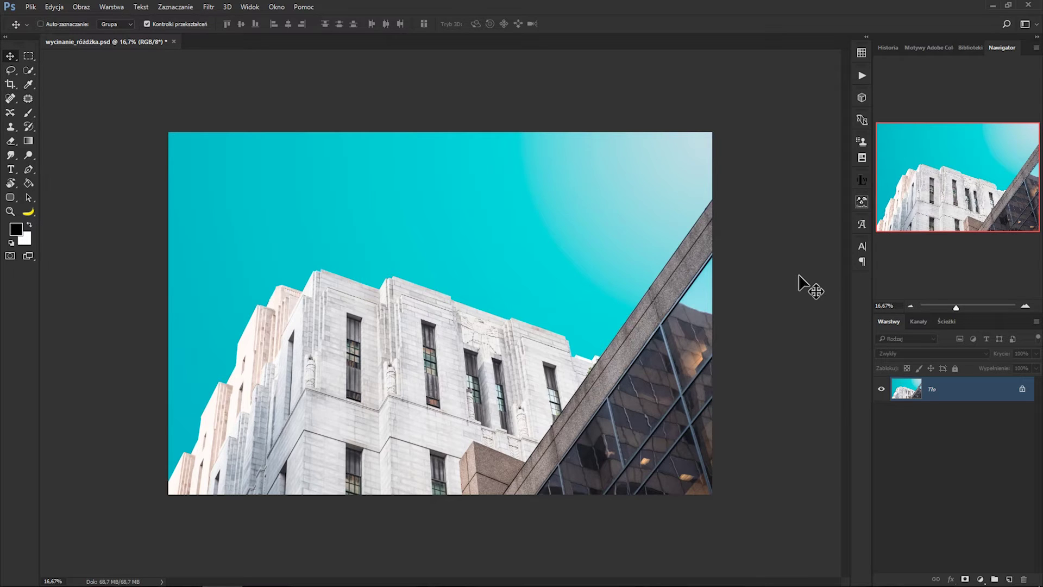
Unlock the Tło layer and add a black-filled new layer beneath Warstwa 0
click(1022, 389)
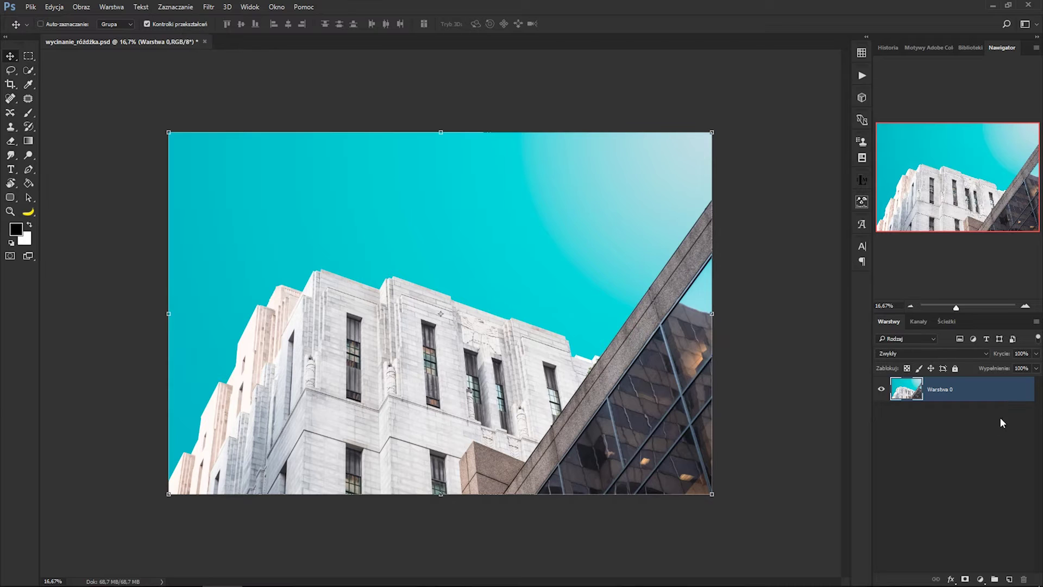
click(1009, 579)
drag(945, 393, 962, 418)
click(28, 183)
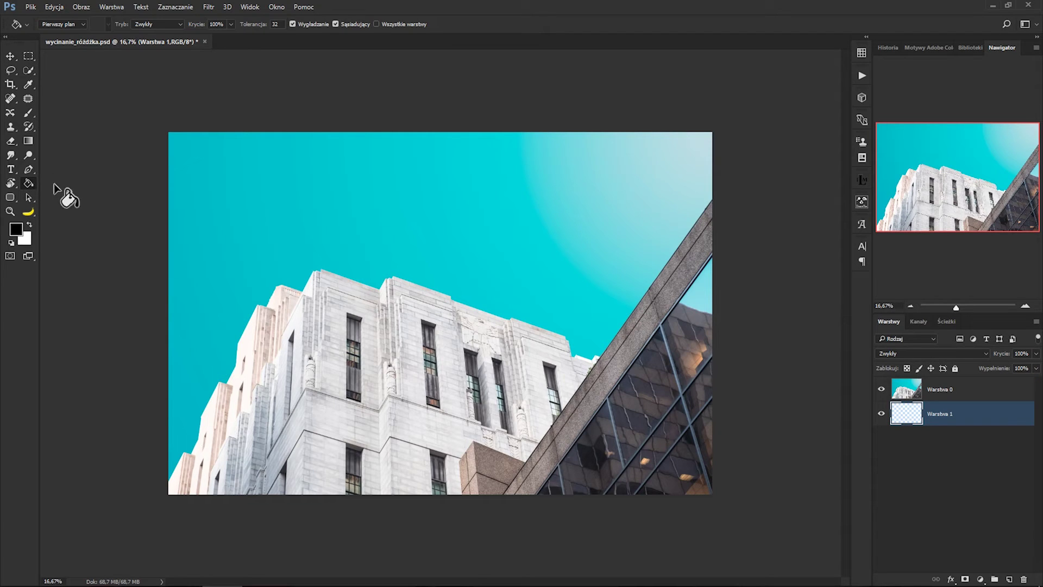
click(423, 209)
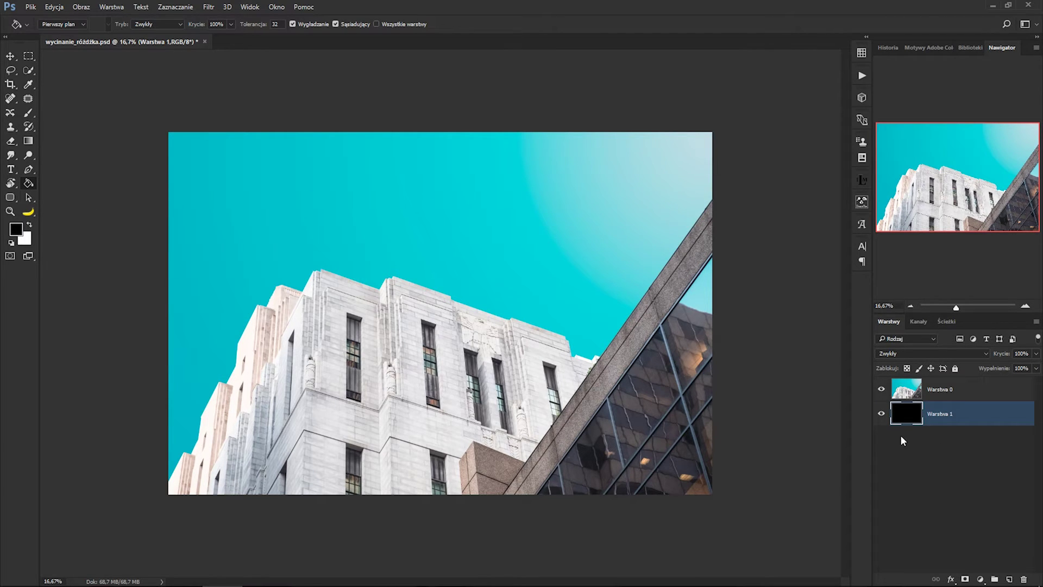
Hide the black layer and make Warstwa 0 active with the Magic Wand
click(881, 413)
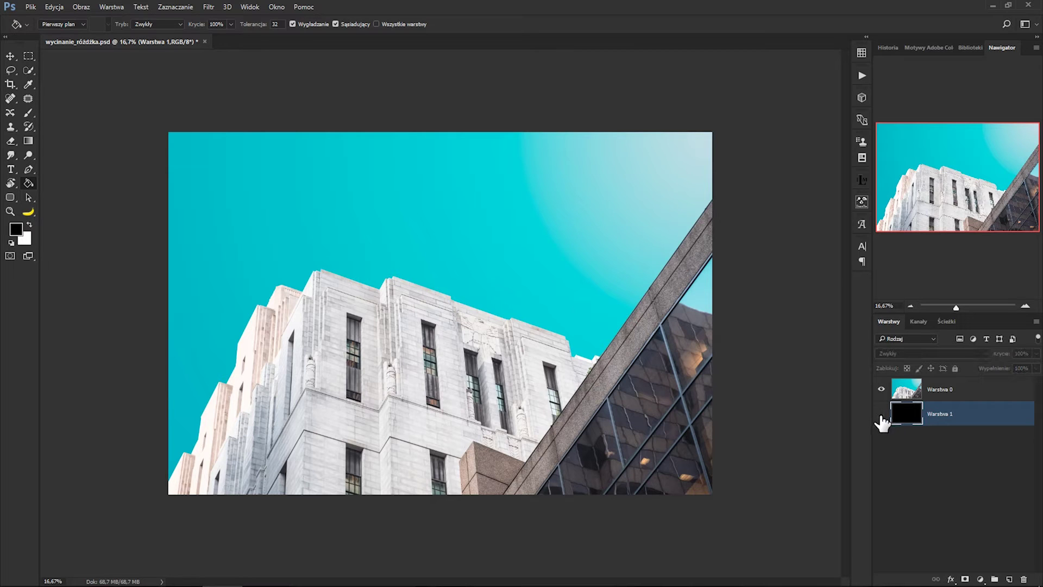
click(966, 394)
drag(30, 74, 79, 81)
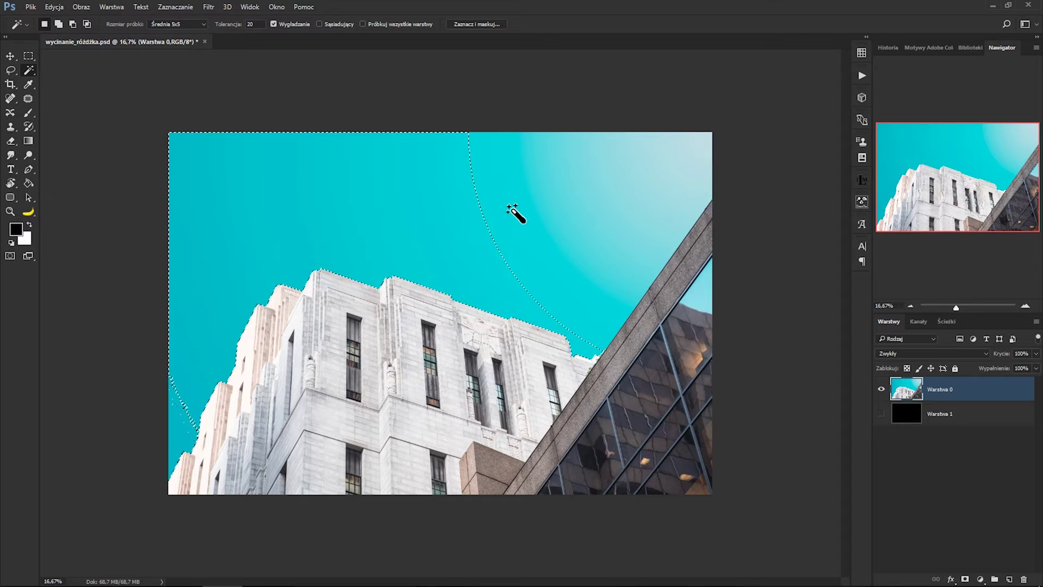
Add five cyan sky bands to the Magic Wand selection, from top-right down to the rooftops
click(570, 224)
click(654, 184)
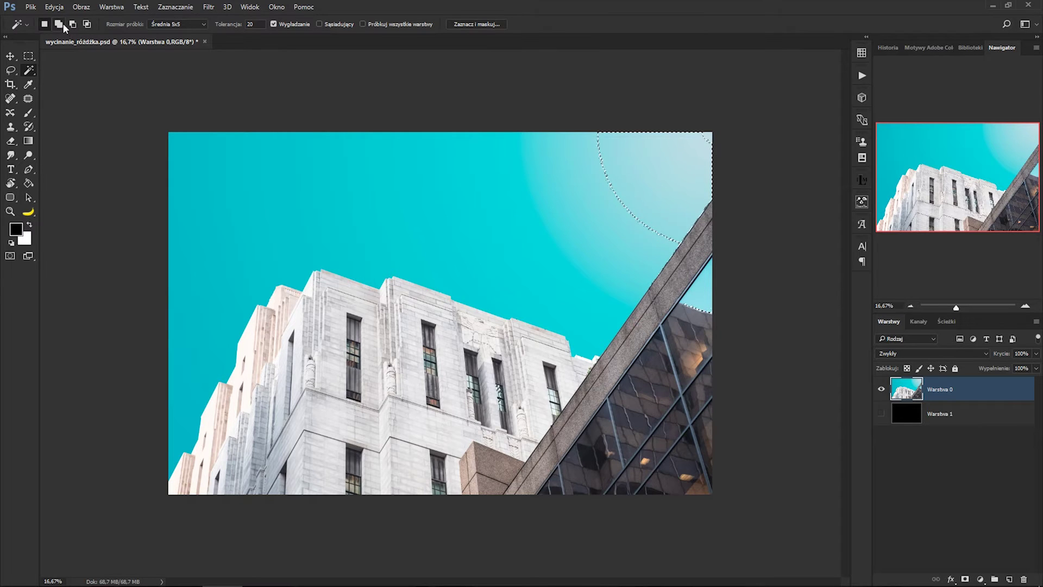
click(611, 227)
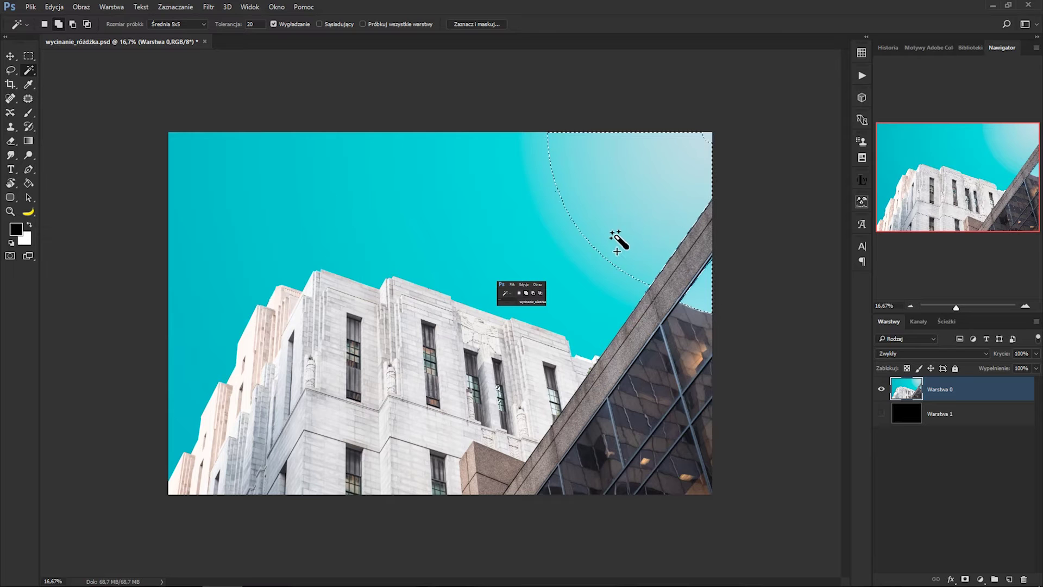
click(582, 280)
click(496, 280)
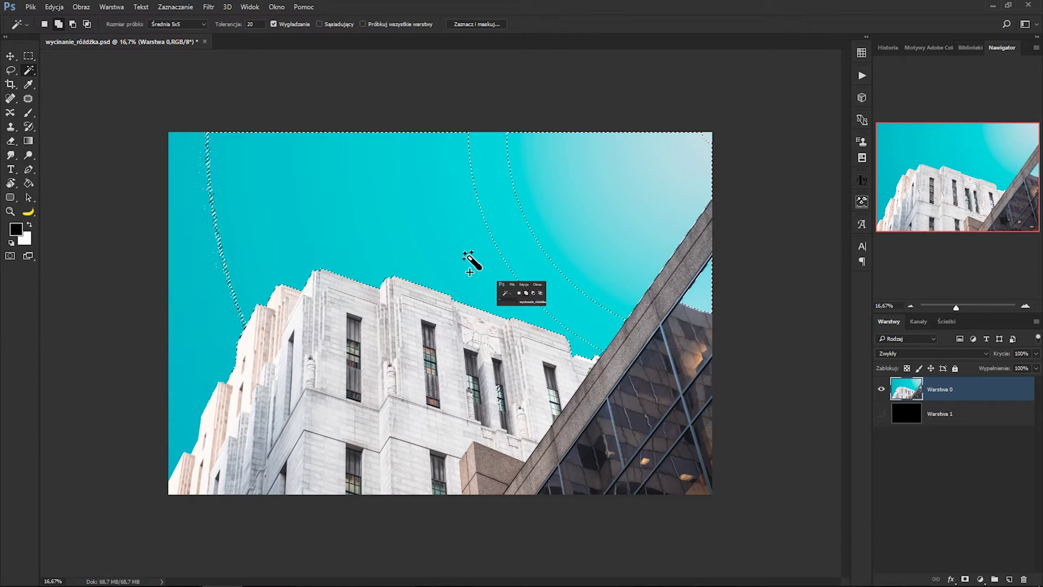
Deselect the sky and keep the wand sample size at Średnia 5x5
key(ctrl+d)
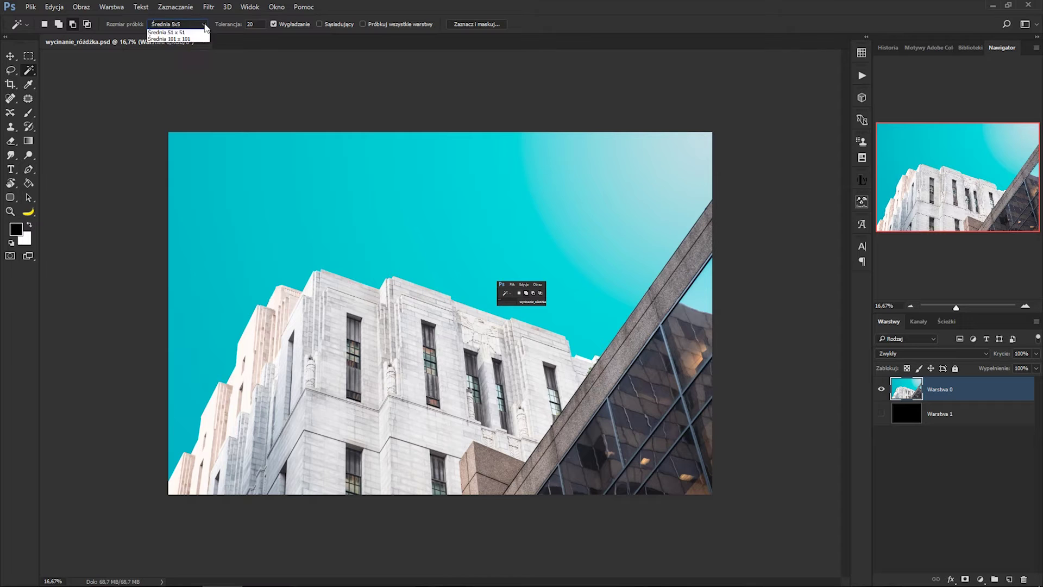
click(204, 25)
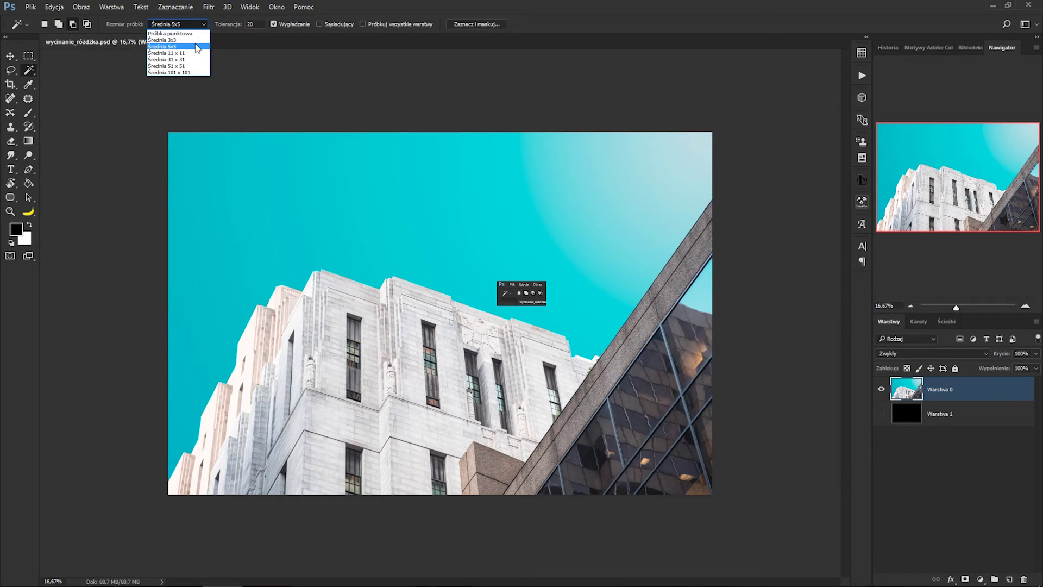
click(197, 47)
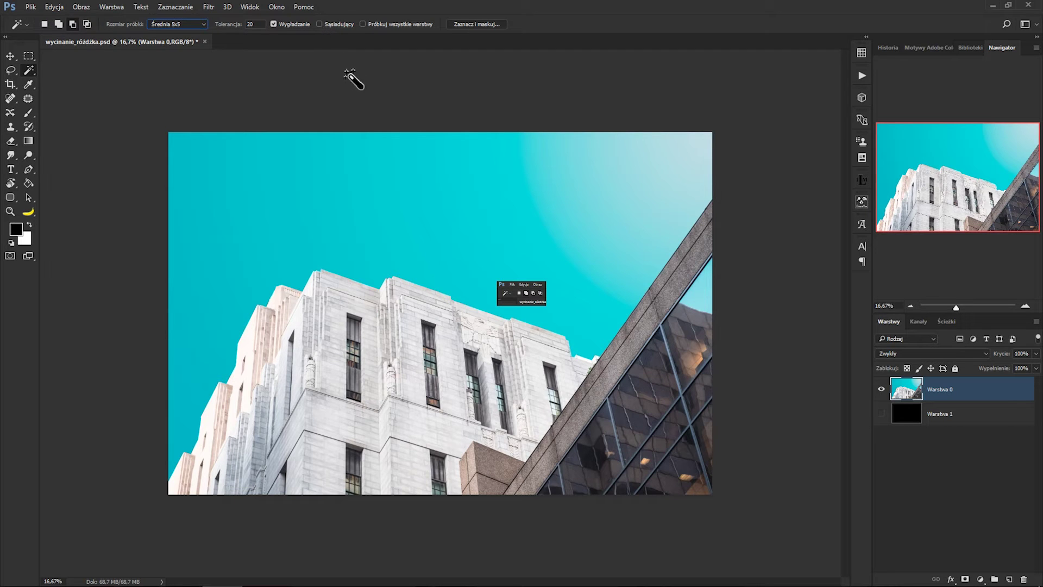
Test-select the top-right sky, deselect it, and set the wand tolerance to 5
click(701, 146)
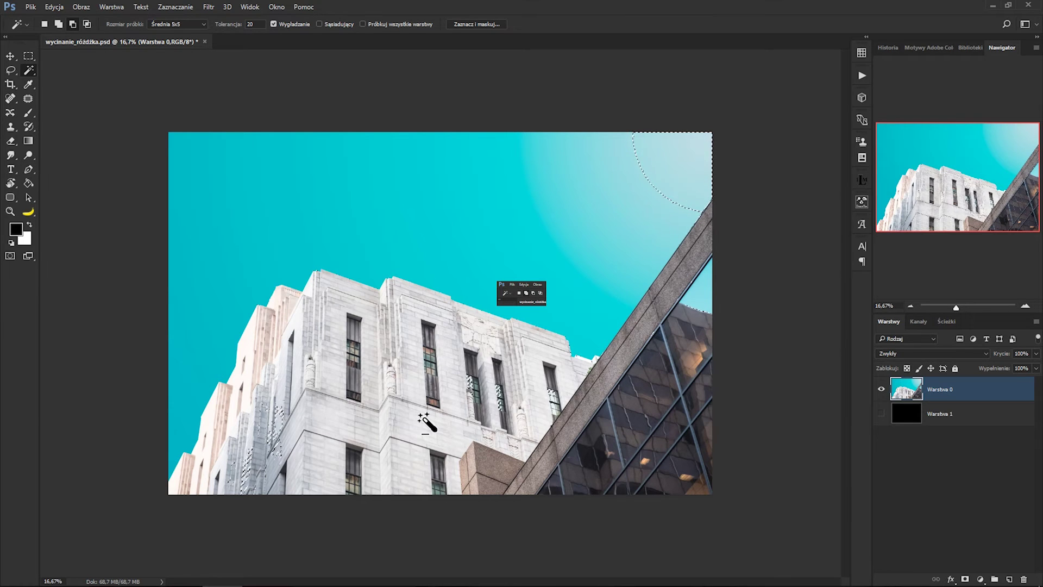
key(ctrl+d)
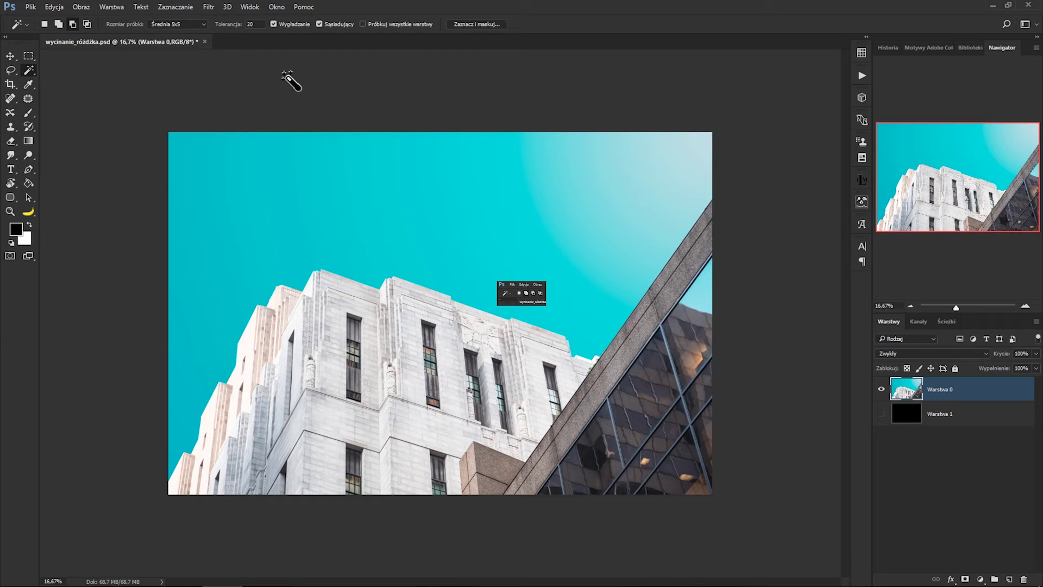
click(257, 24)
text(5)
Build up seven sky bands at tolerance 5, then clear the selection
click(436, 211)
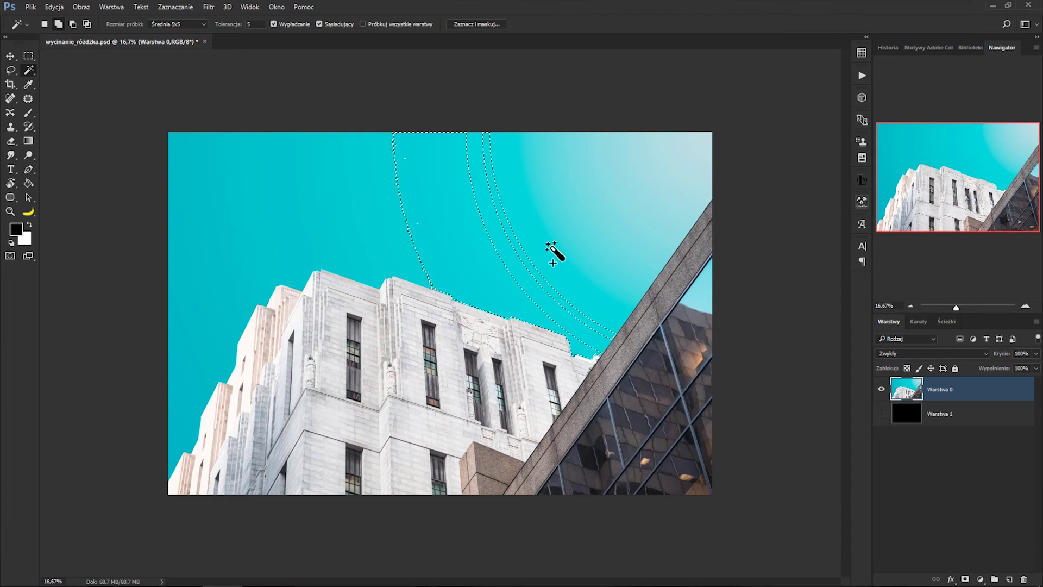
shift+click(578, 292)
shift+click(538, 242)
shift+click(622, 222)
shift+click(663, 198)
shift+click(379, 211)
shift+click(548, 185)
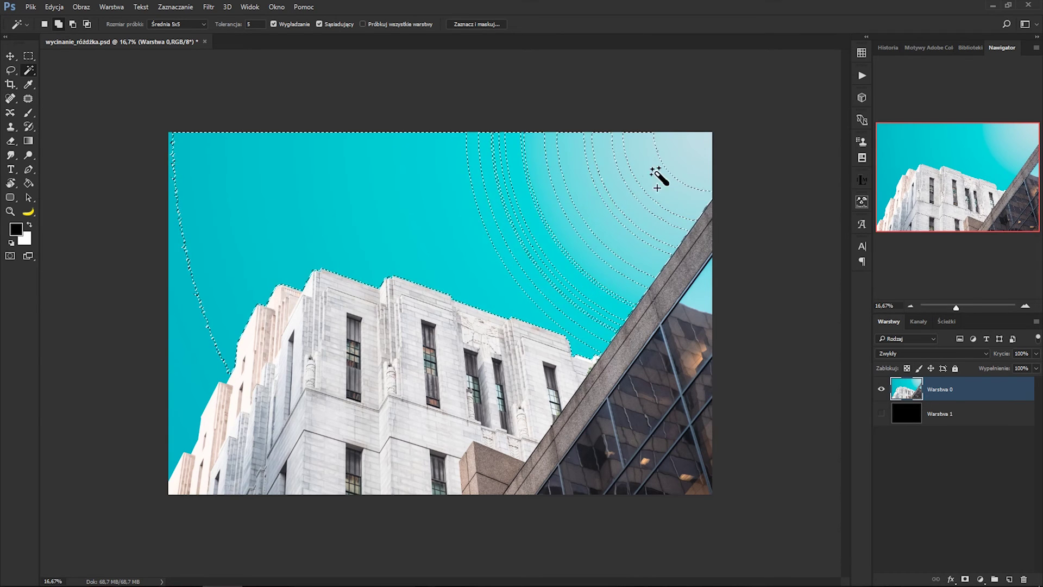
key(ctrl+d)
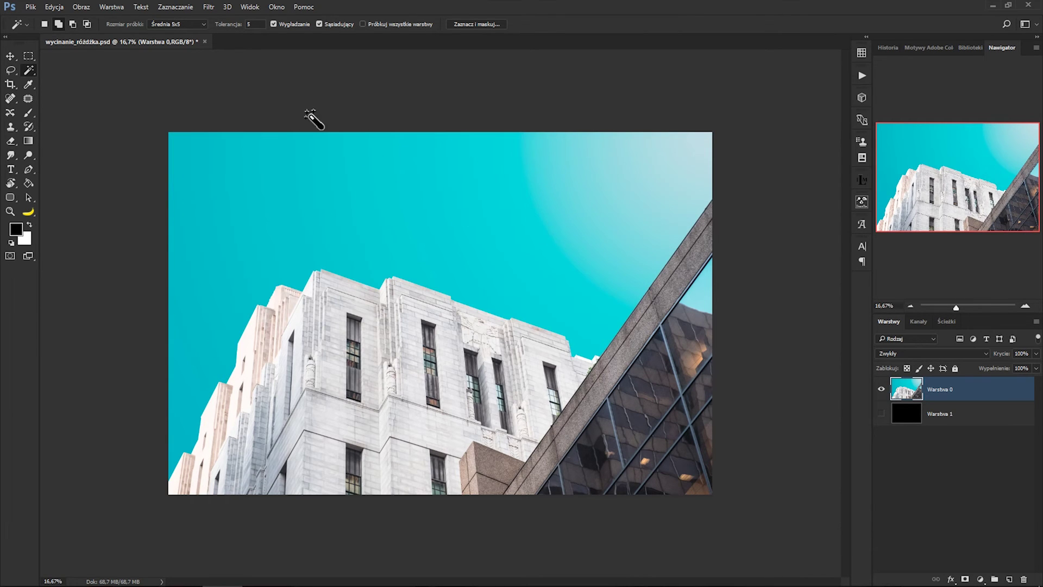
Try tolerance 30 on the sky, inspect the beam edge, then deselect and fit the view
text(30)
click(214, 272)
shift+click(501, 235)
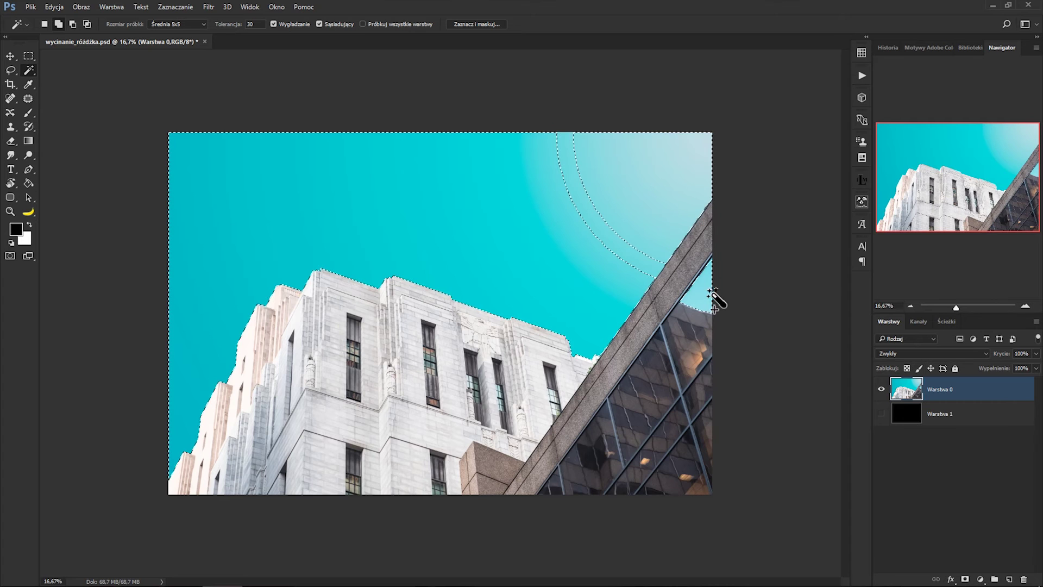
scroll(699, 237, up, 10)
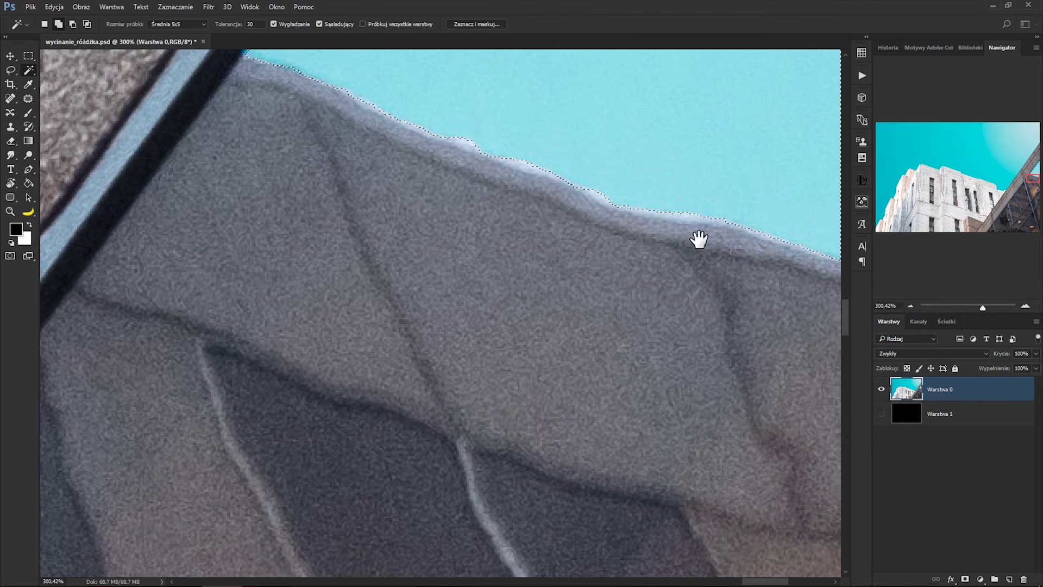
drag(568, 519, 574, 524)
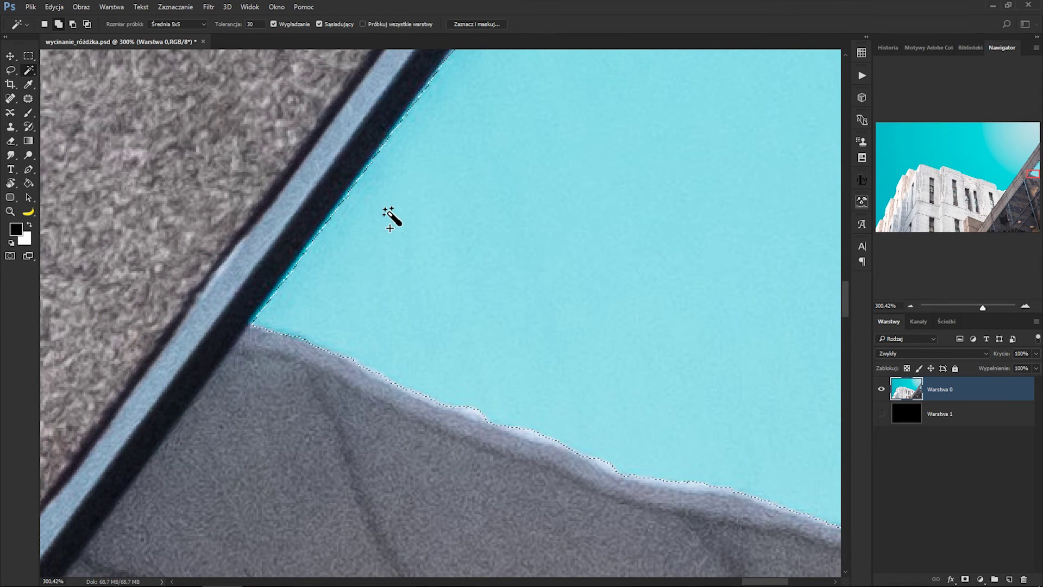
key(ctrl+d)
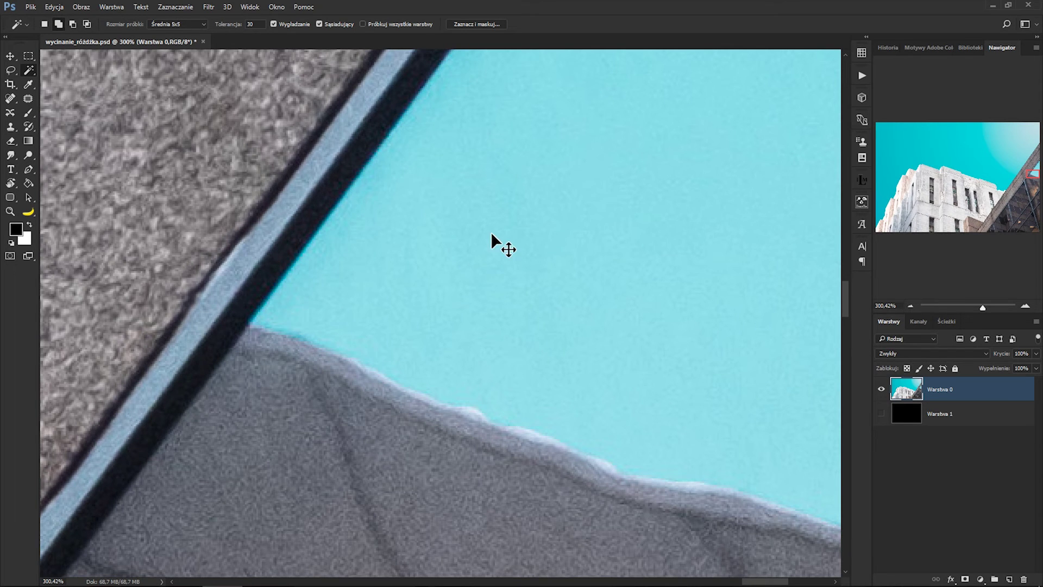
key(ctrl+0)
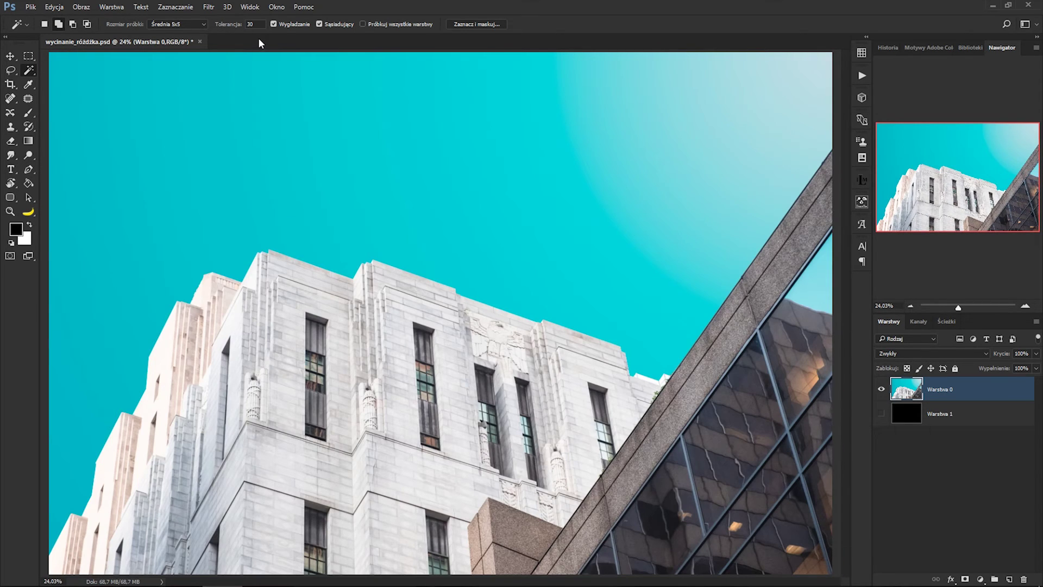
Select the whole sky at tolerance 50, checking the patch beside the beam up close
click(256, 24)
text(50)
key(Return)
click(491, 206)
shift+click(744, 147)
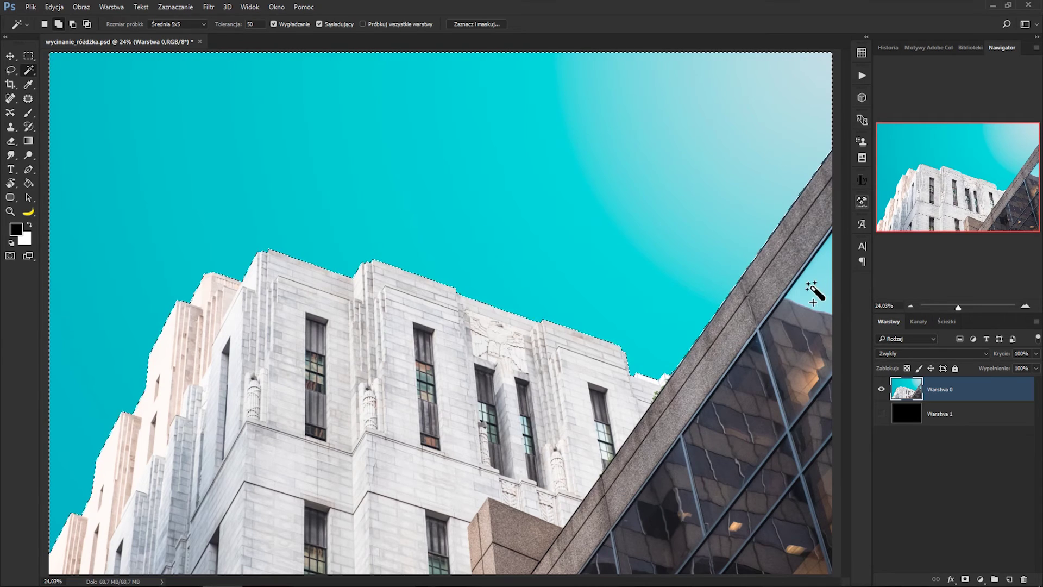
click(979, 306)
click(1032, 184)
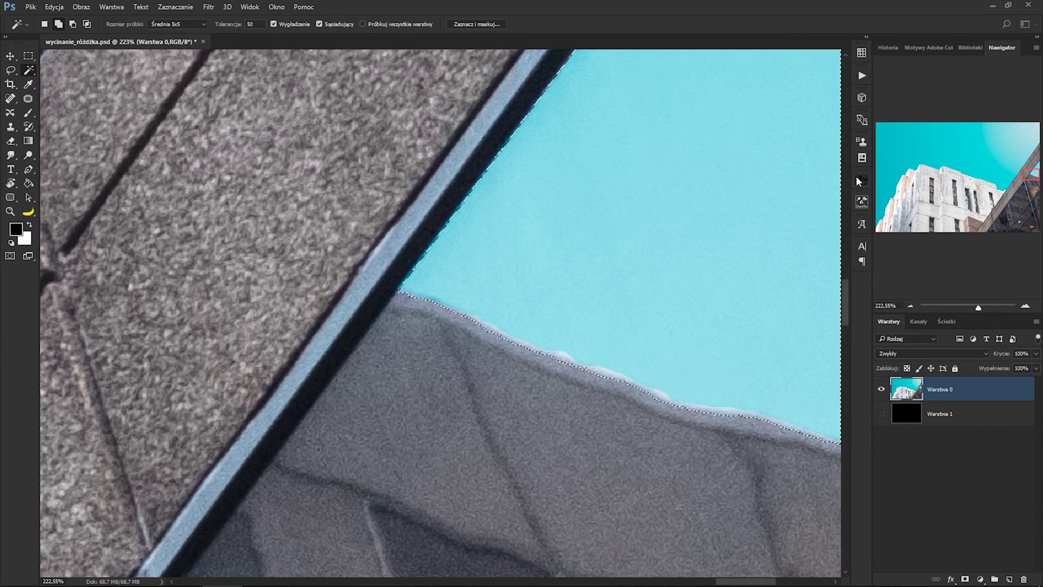
mouse_move(587, 405)
mouse_down()
mouse_move(592, 435)
mouse_move(632, 375)
mouse_up()
key(ctrl)
key(ctrl+0)
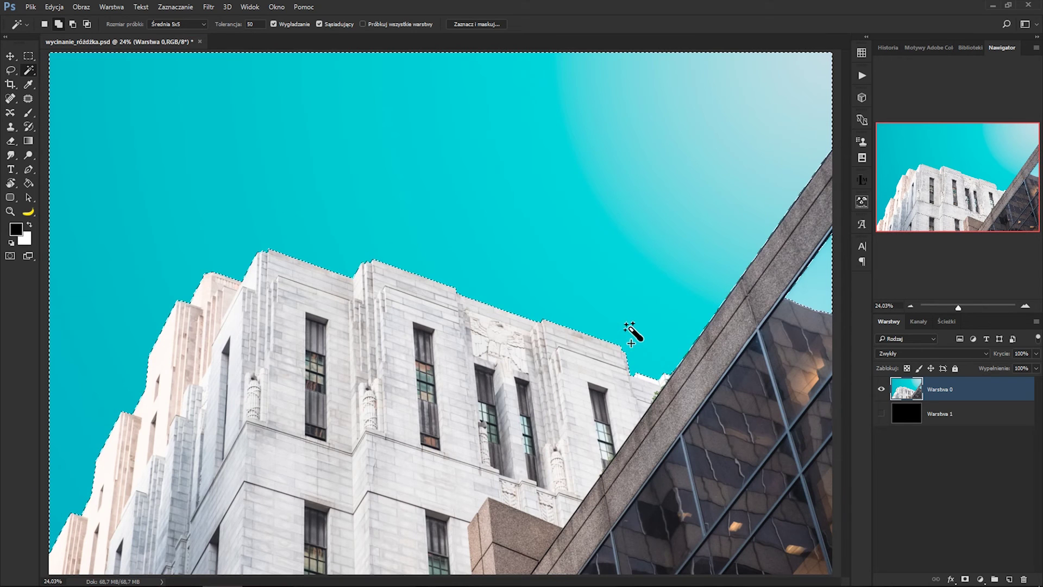
Add a layer mask to Warstwa 0 from the sky selection and invert it to hide the sky
click(966, 579)
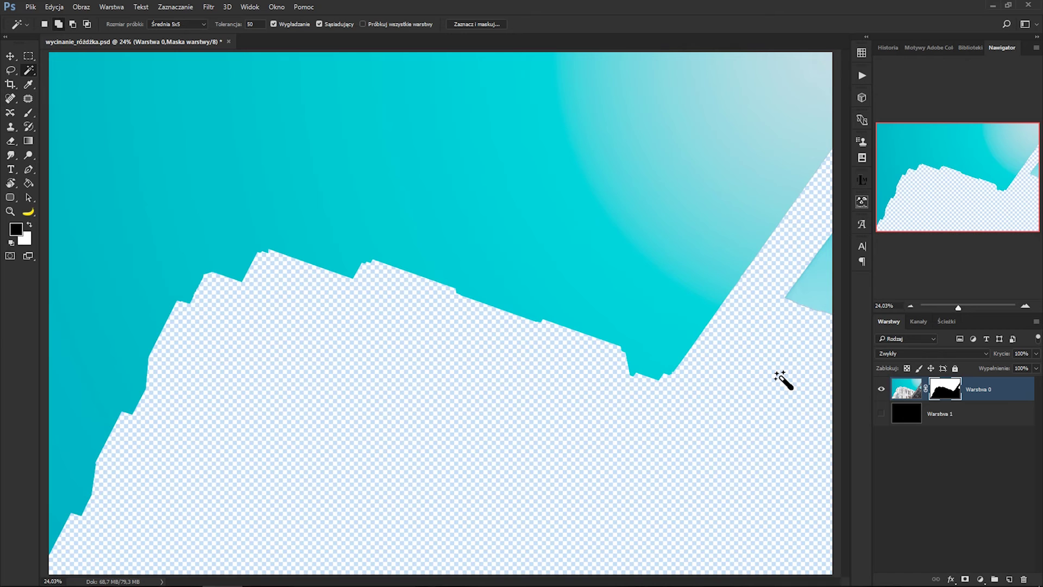
key(ctrl+i)
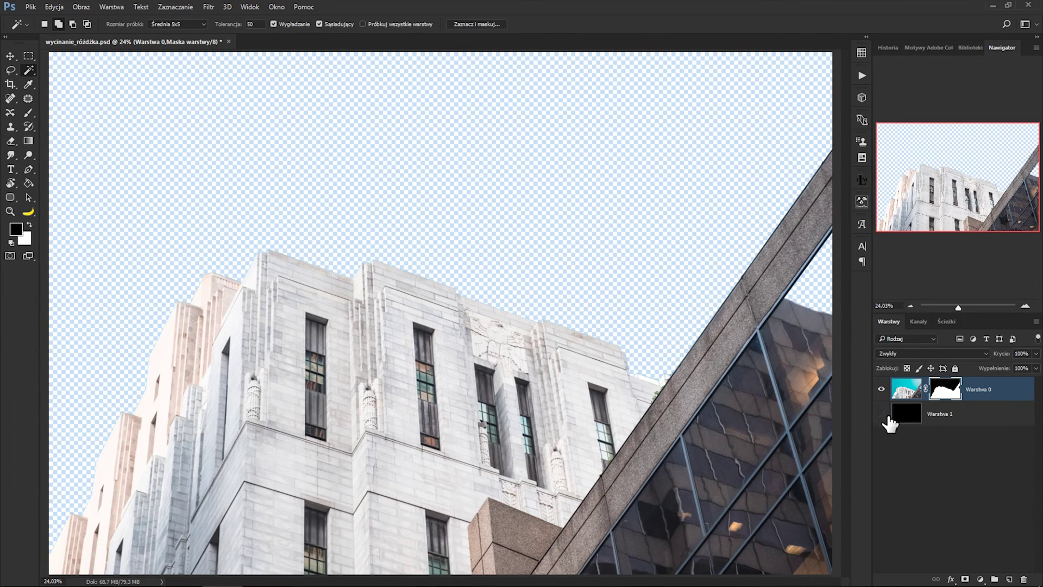
Show the black Warstwa 1 layer and zoom in on the roof–beam junction to inspect edges
click(881, 414)
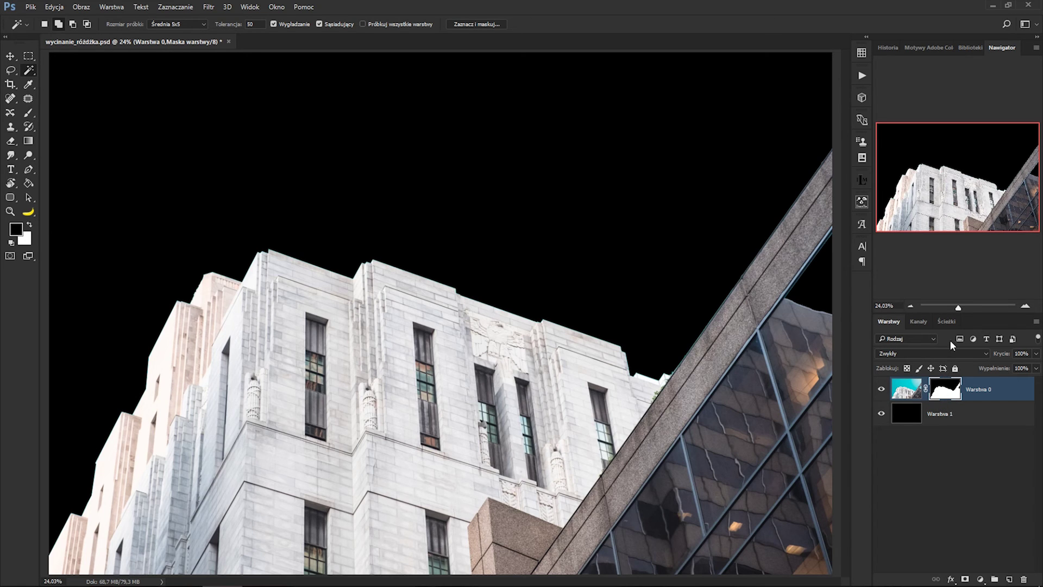
click(974, 307)
mouse_move(797, 385)
mouse_down()
mouse_move(307, 456)
mouse_move(148, 382)
mouse_up()
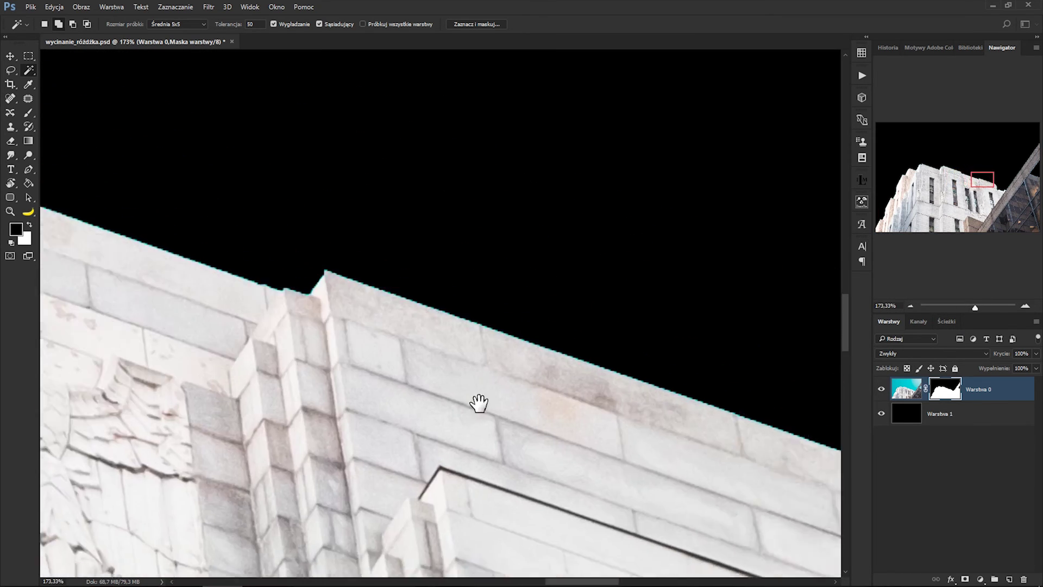
drag(477, 402, 233, 331)
mouse_move(633, 373)
mouse_down()
mouse_move(390, 236)
mouse_move(397, 216)
mouse_up()
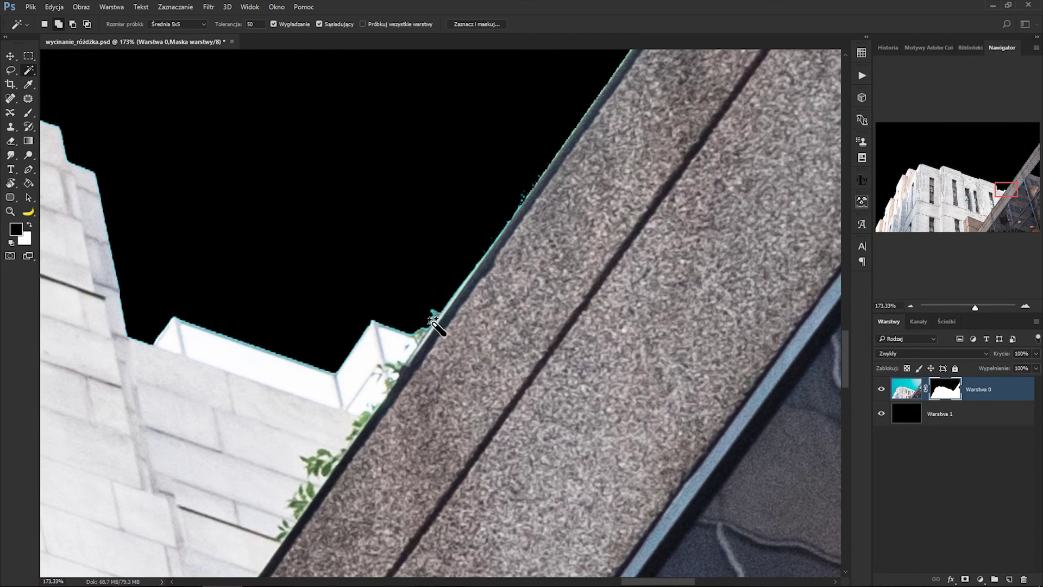
Paint black on the mask over the beam's cyan fringe, then toggle Warstwa 1 to compare
click(28, 113)
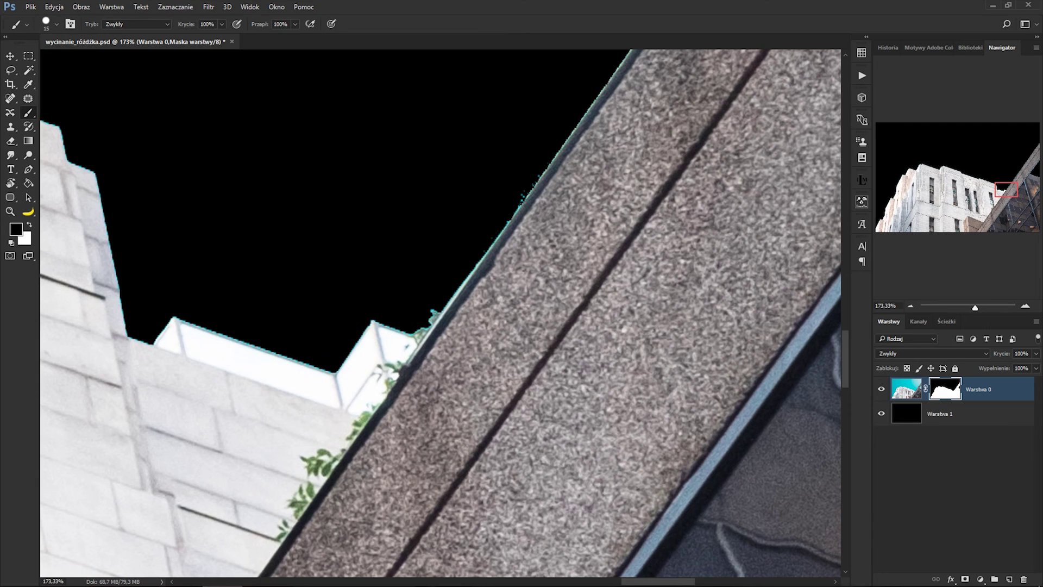
drag(447, 286, 423, 323)
key(ctrl+0)
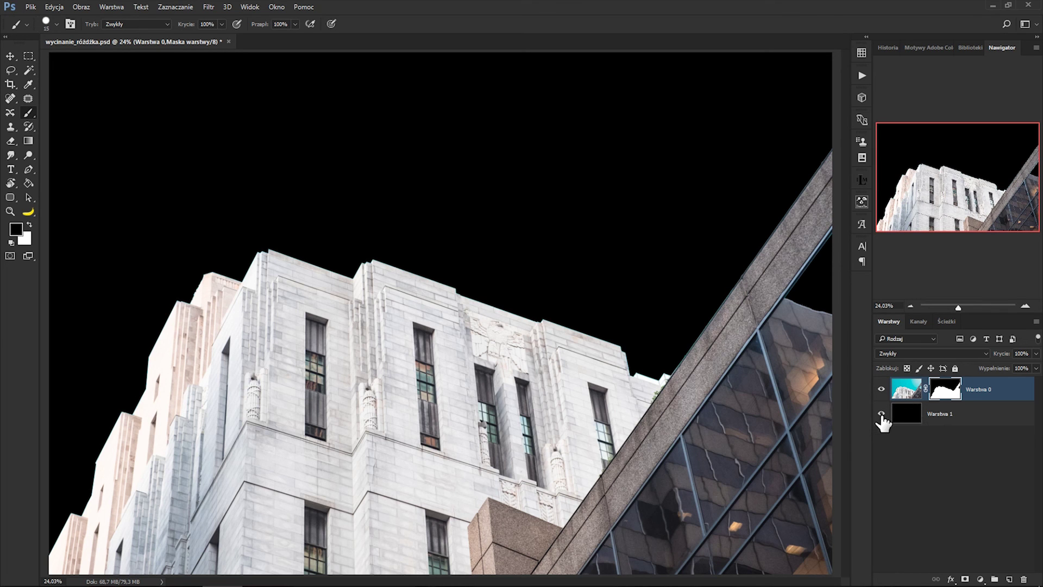
click(881, 413)
click(882, 414)
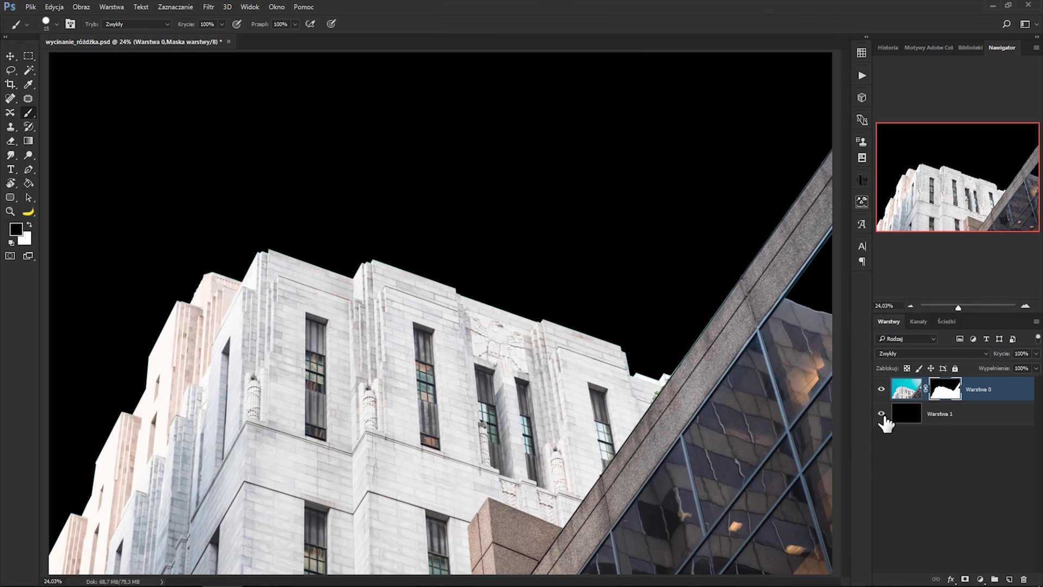